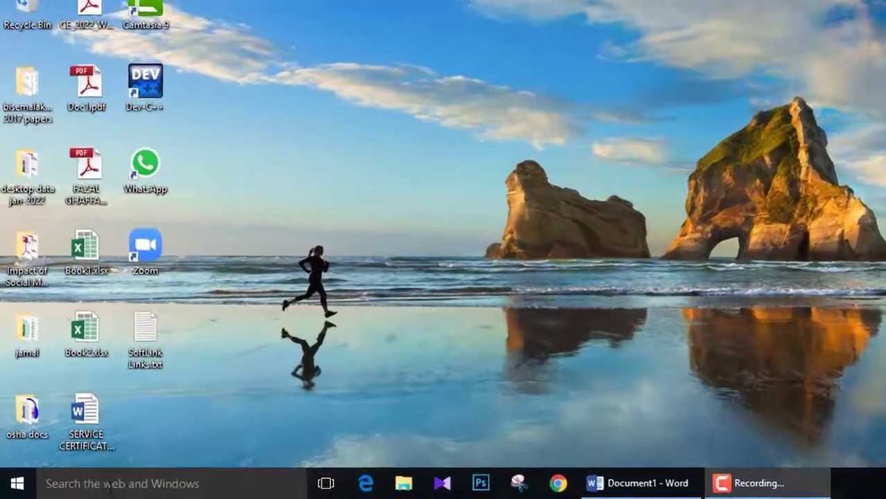
Find Word 2016 through the Windows search and launch it
{"action": "left_click", "coordinate": [93, 483]}
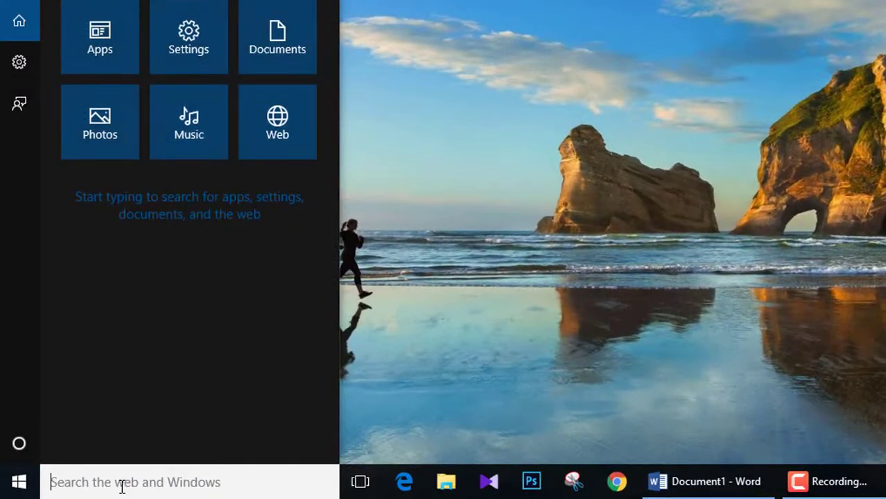
{"action": "type", "text": "word"}
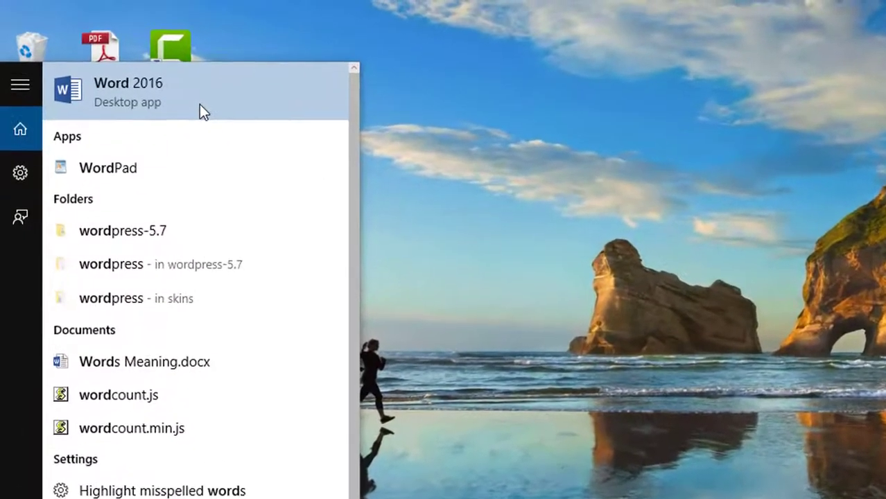
{"action": "left_click", "coordinate": [200, 106]}
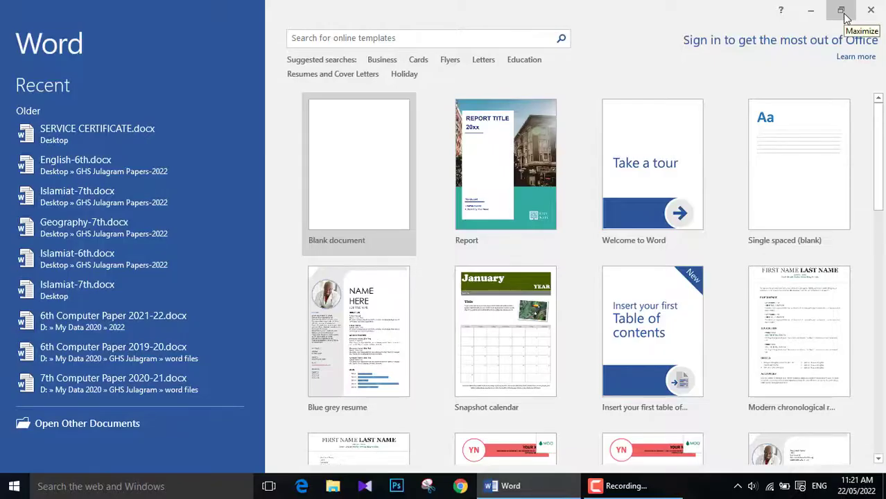
Try out restoring down, maximizing and minimizing the Word window, ending with it maximized on screen
{"action": "left_click", "coordinate": [843, 13]}
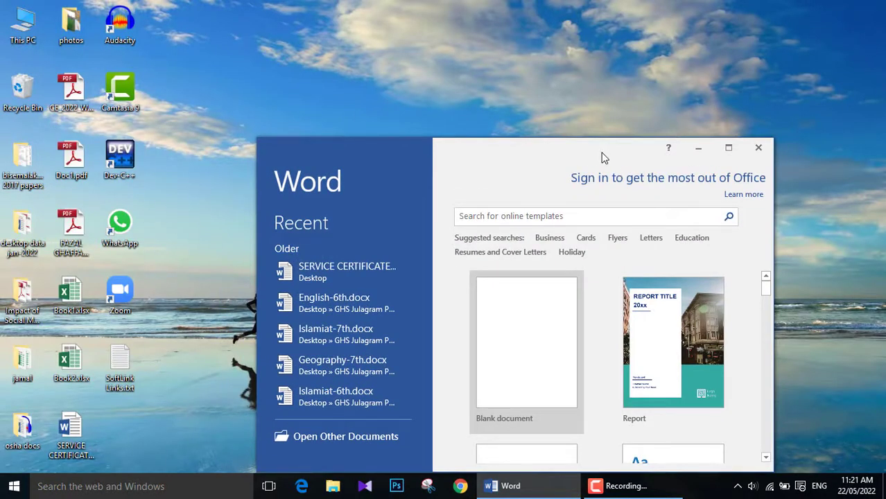
{"action": "left_click", "coordinate": [731, 150]}
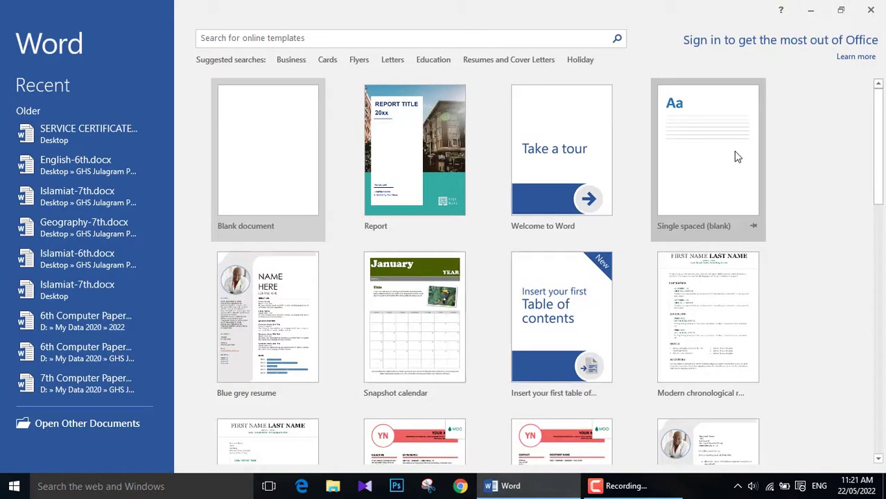
{"action": "left_click", "coordinate": [810, 15]}
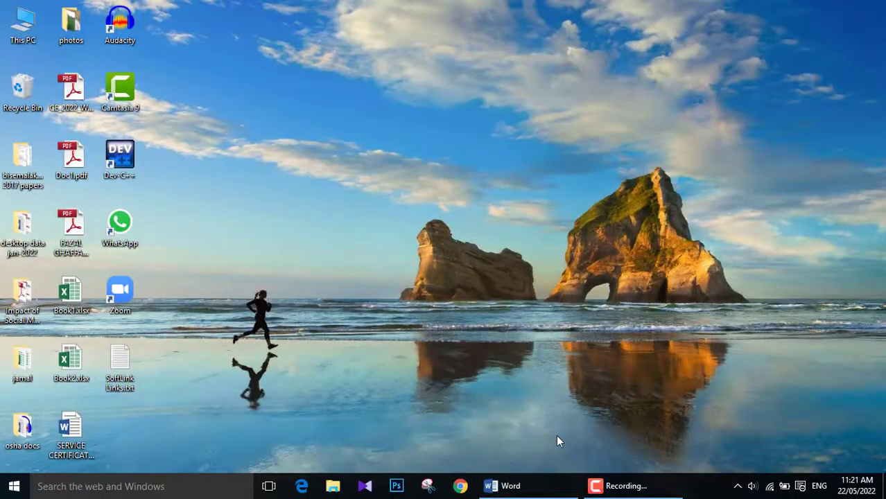
{"action": "mouse_move", "coordinate": [519, 488]}
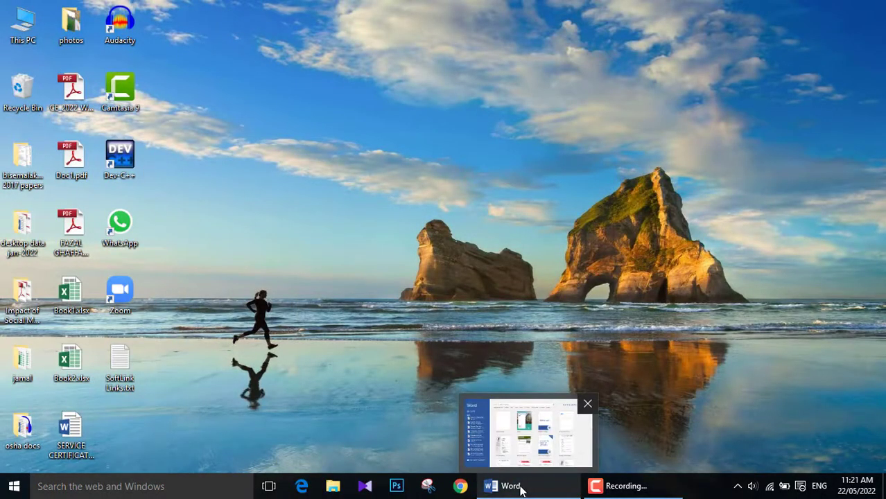
{"action": "left_click", "coordinate": [521, 487]}
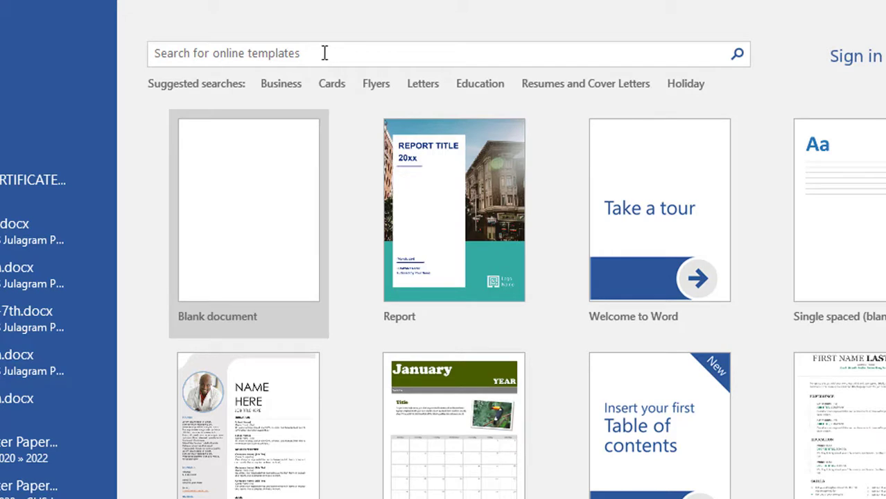
Search the online templates for "certificate" and browse the designs
{"action": "left_click", "coordinate": [325, 53]}
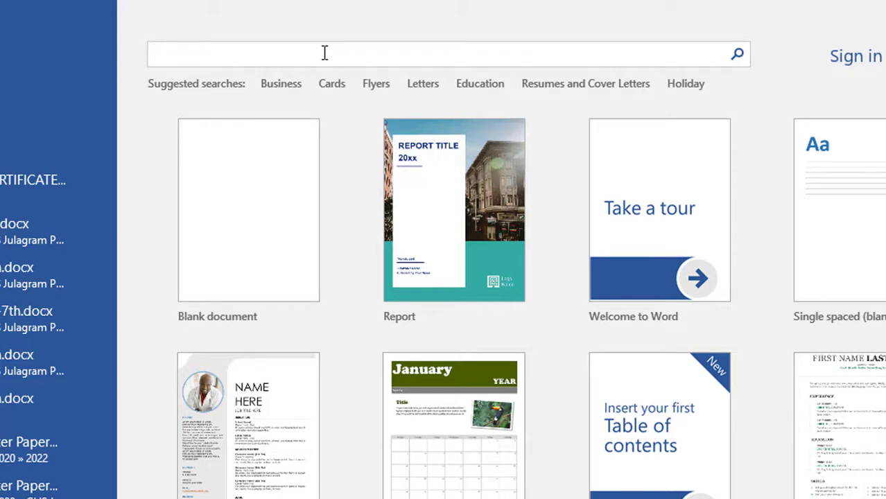
{"action": "type", "text": "certificate"}
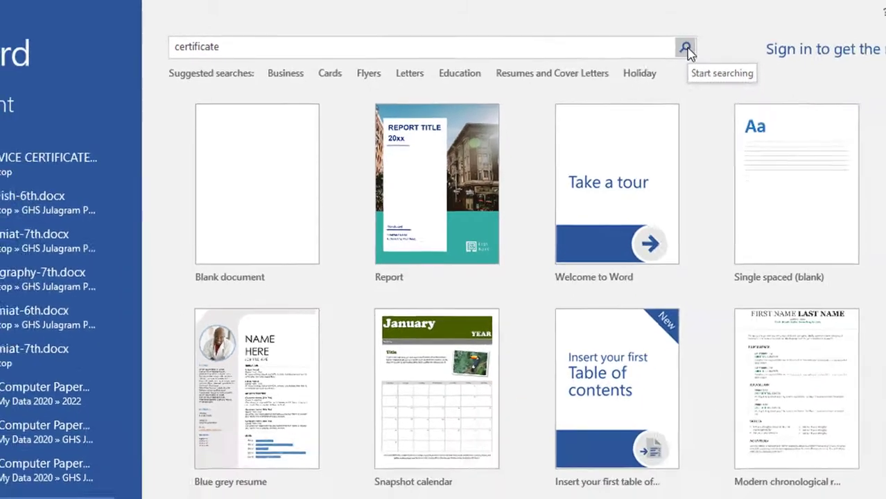
{"action": "left_click", "coordinate": [739, 55]}
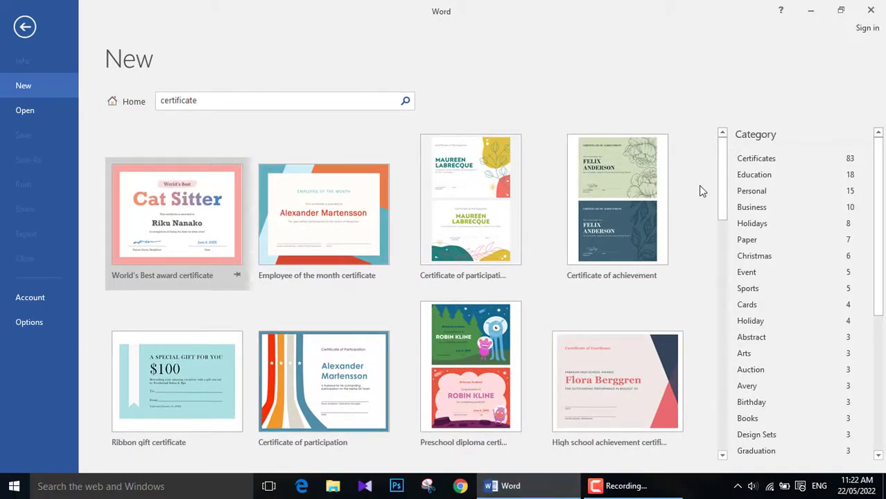
{"action": "left_click_drag", "start_coordinate": [724, 199], "coordinate": [719, 174]}
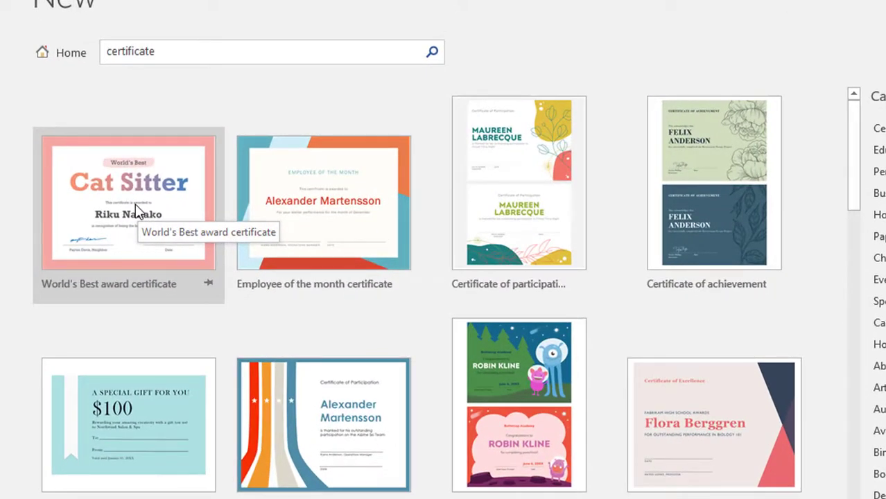
Create a document from the World's Best award certificate template and replace its "WORLD'S BEST" line with "SOMETHIG"
{"action": "left_click", "coordinate": [135, 204]}
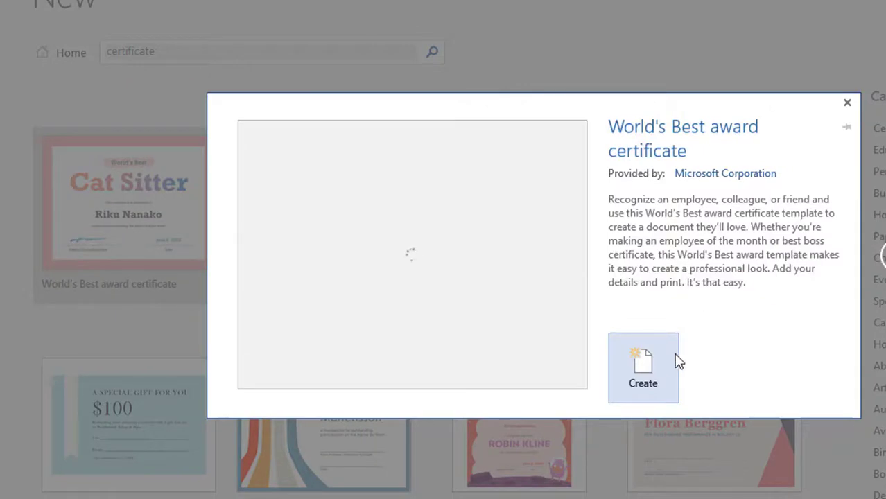
{"action": "left_click", "coordinate": [647, 368]}
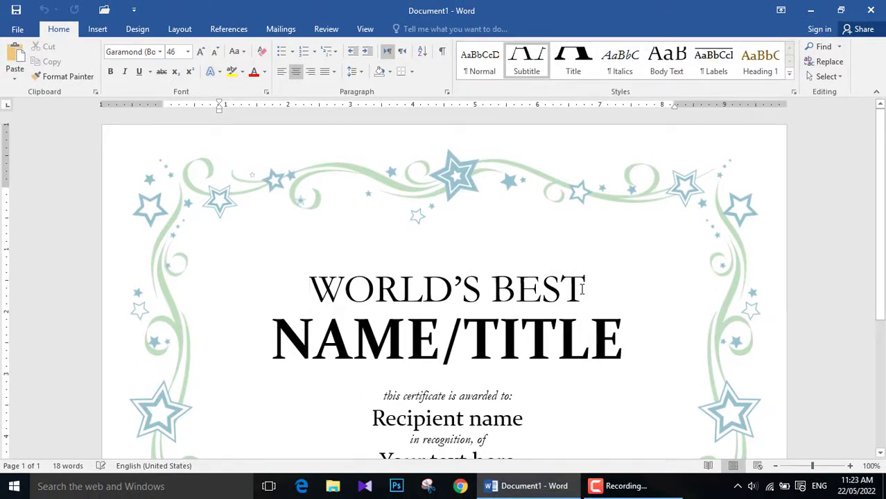
{"action": "left_click_drag", "start_coordinate": [582, 289], "coordinate": [350, 290]}
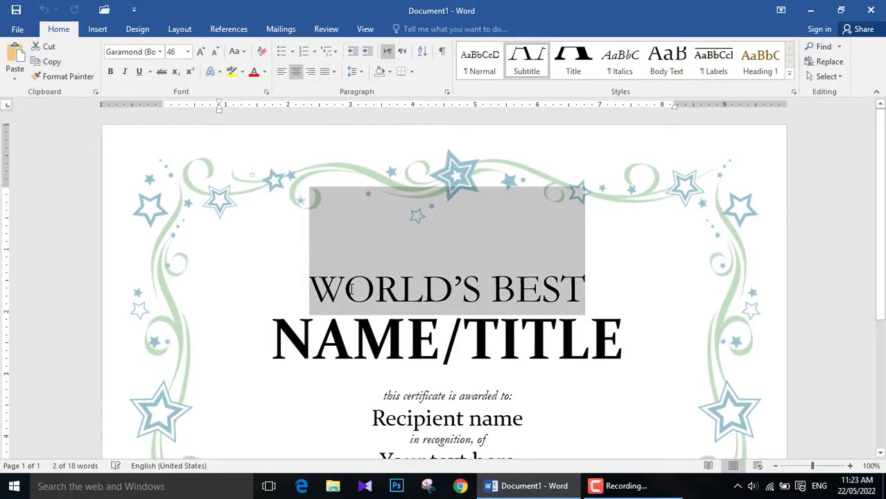
{"action": "type", "text": "SOMETHIG"}
{"action": "scroll", "coordinate": [883, 372], "scroll_direction": "down", "scroll_amount": 5}
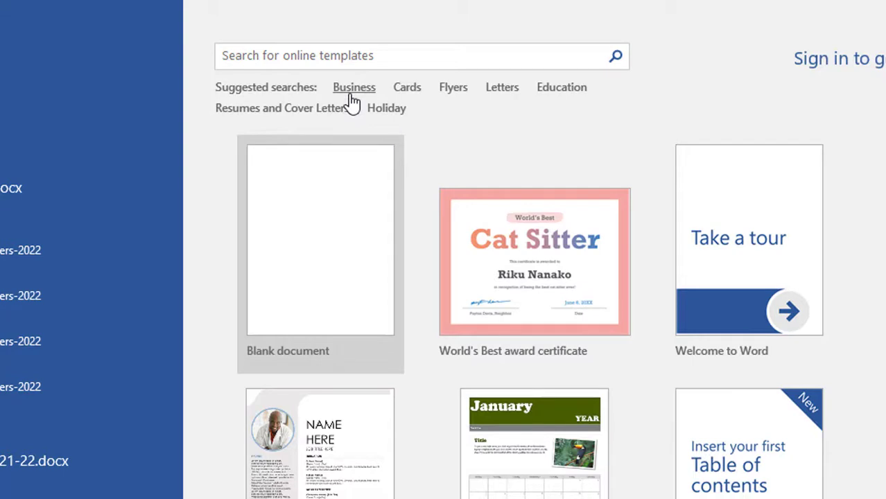
Browse the suggested Cards templates, filter them by the Personal and Event categories, and return to the template start page
{"action": "left_click", "coordinate": [409, 92]}
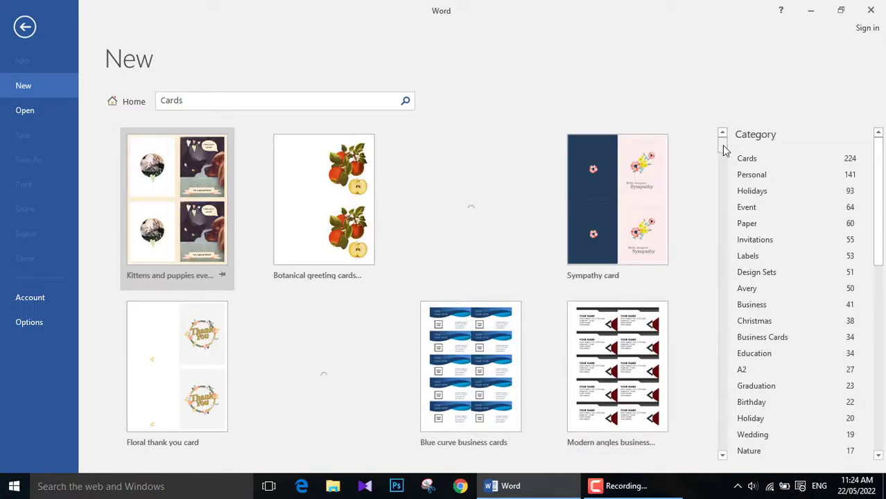
{"action": "left_click_drag", "start_coordinate": [723, 150], "coordinate": [710, 176]}
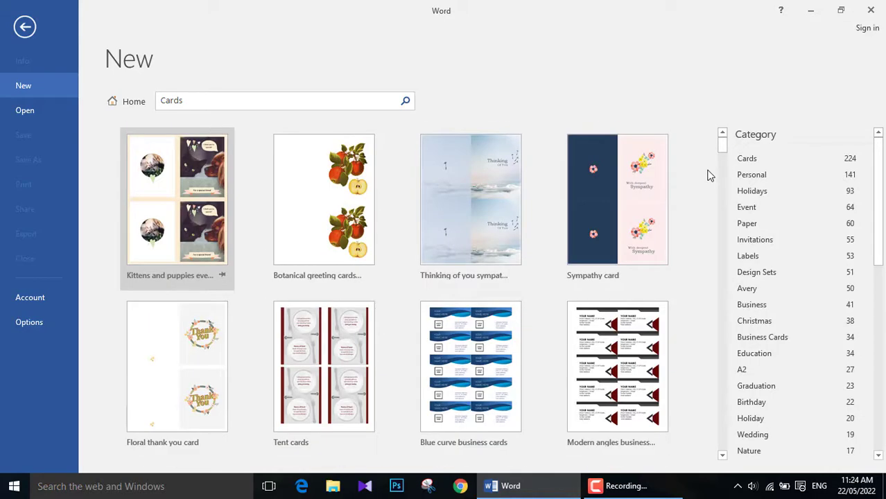
{"action": "left_click", "coordinate": [768, 178]}
{"action": "left_click", "coordinate": [766, 191]}
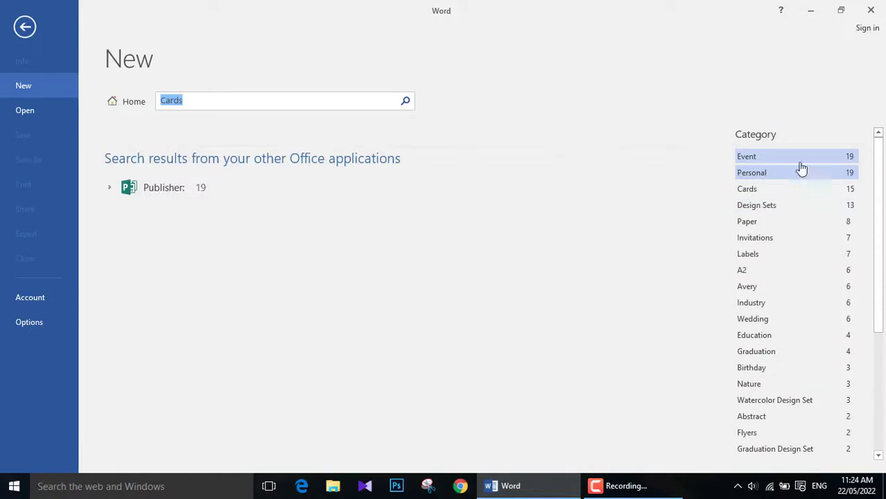
{"action": "left_click", "coordinate": [802, 160]}
{"action": "left_click", "coordinate": [124, 109]}
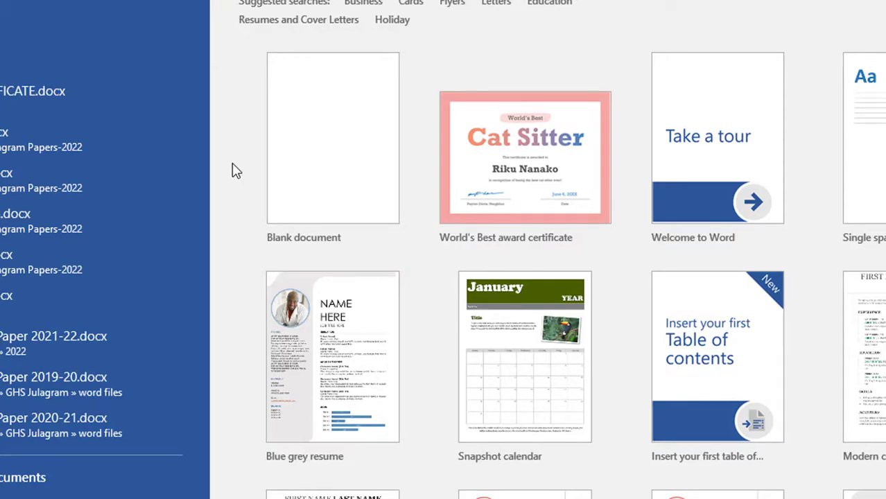
Create a new blank document
{"action": "left_click", "coordinate": [306, 182]}
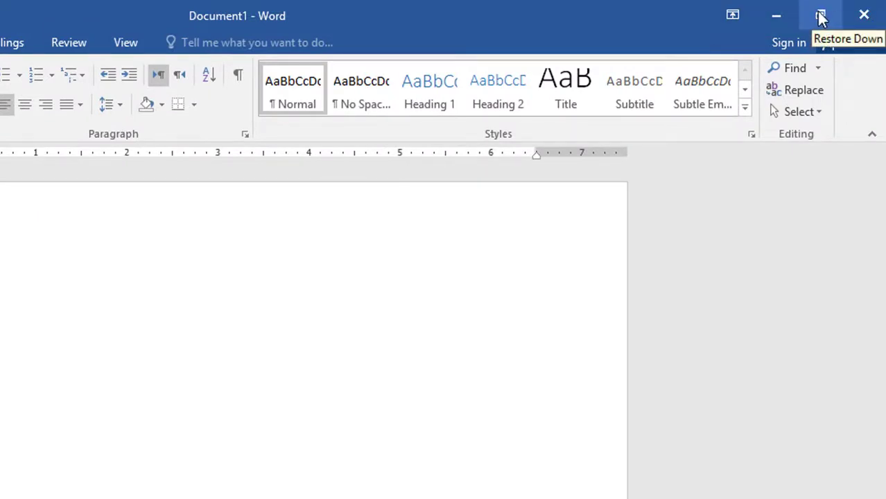
Try the Auto-hide Ribbon and Show Tabs display modes, ending with Show Tabs and Commands
{"action": "left_click", "coordinate": [740, 20]}
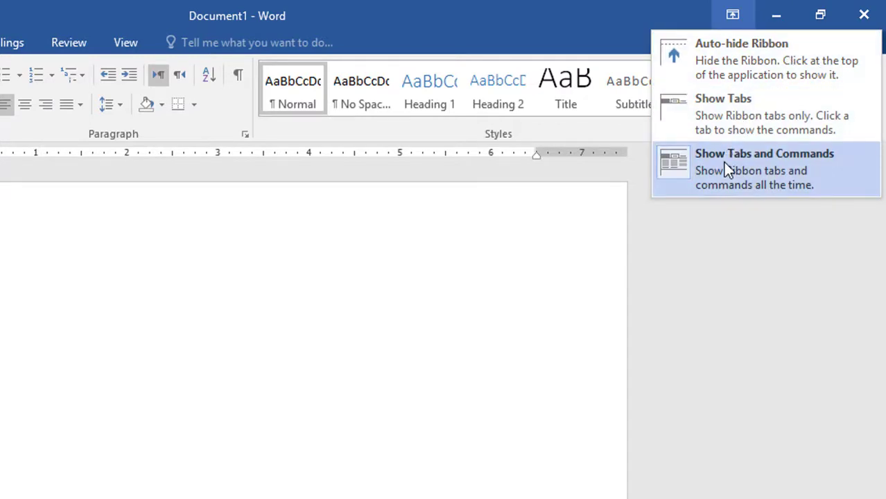
{"action": "left_click", "coordinate": [756, 68]}
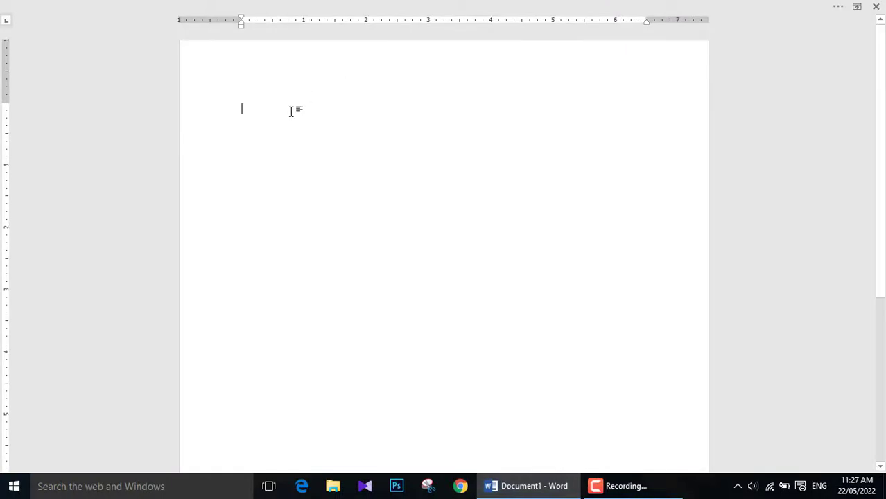
{"action": "left_click", "coordinate": [857, 6]}
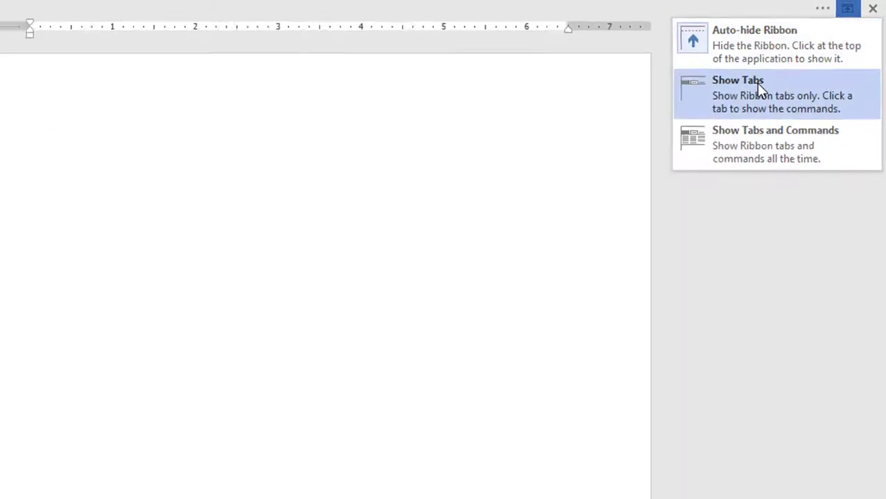
{"action": "left_click", "coordinate": [758, 84]}
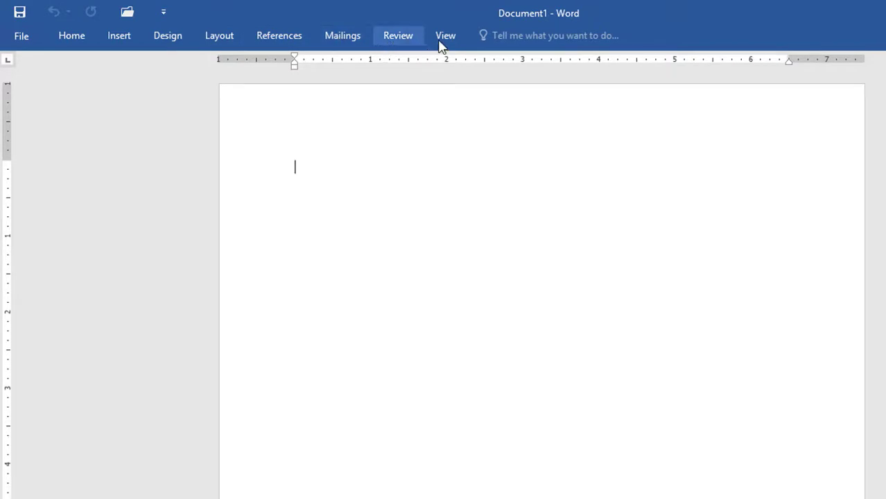
{"action": "left_click", "coordinate": [867, 12]}
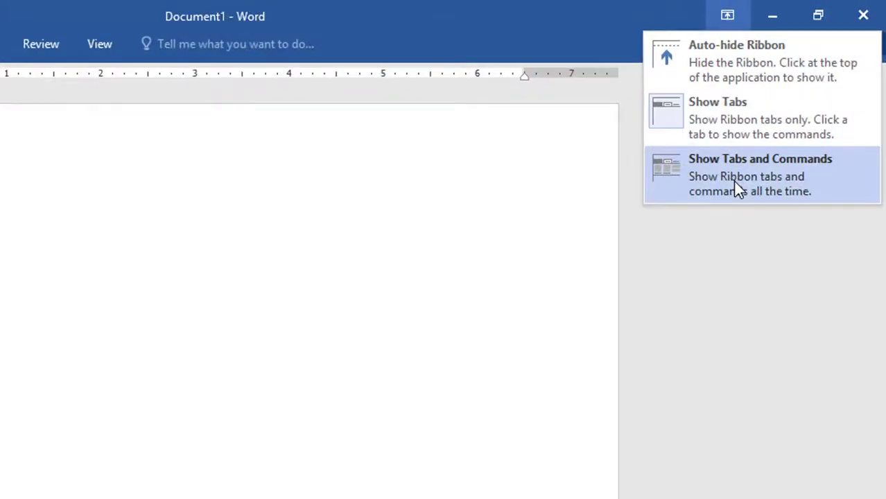
{"action": "left_click", "coordinate": [739, 188]}
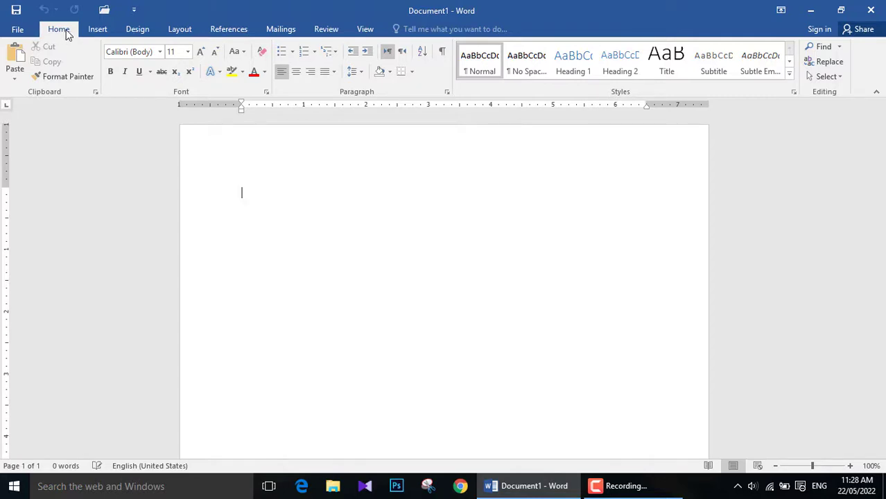
Look through the Insert and Design ribbon commands and return to the Home commands
{"action": "left_click", "coordinate": [95, 31]}
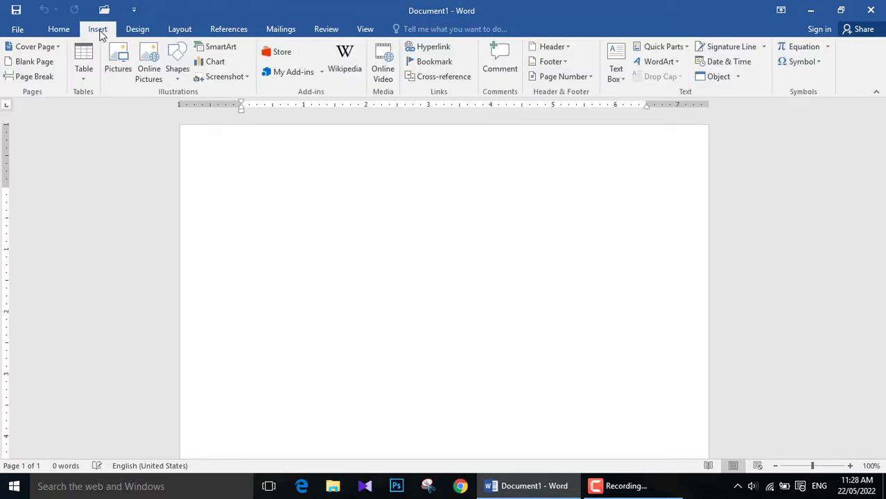
{"action": "left_click", "coordinate": [135, 35]}
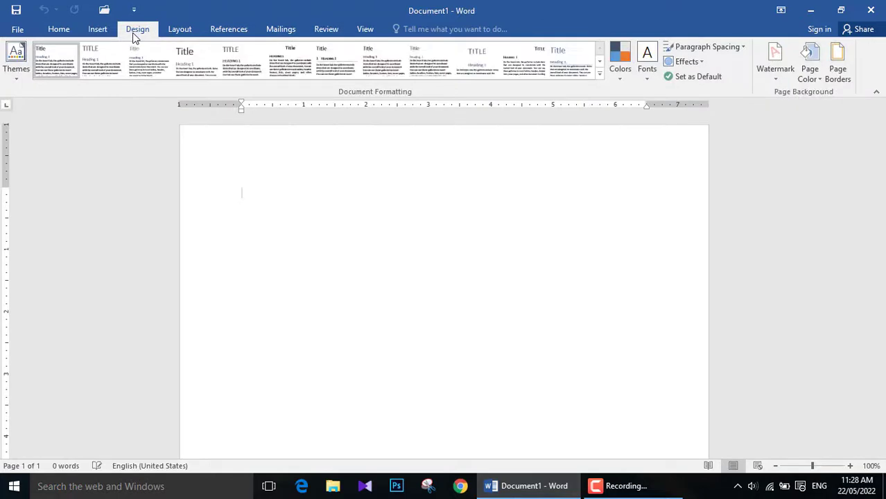
{"action": "left_click", "coordinate": [60, 29]}
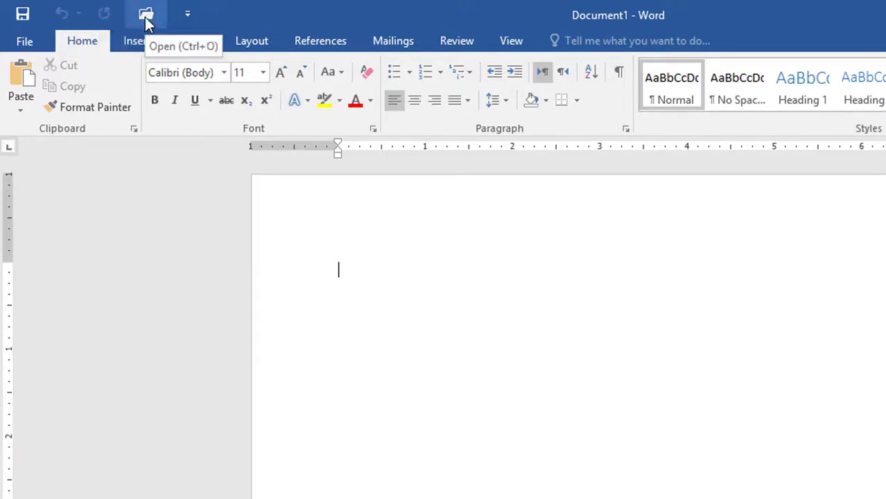
Add the Email command to the Quick Access Toolbar and remove it again
{"action": "left_click", "coordinate": [185, 23]}
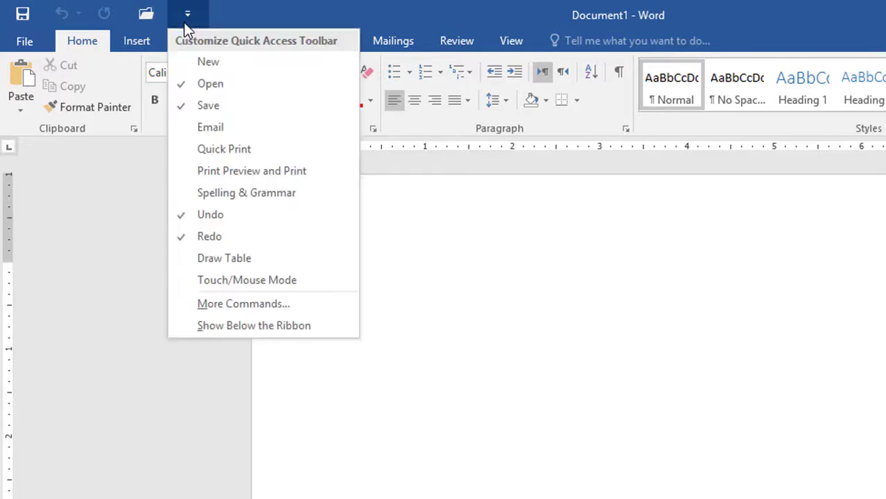
{"action": "left_click", "coordinate": [256, 128]}
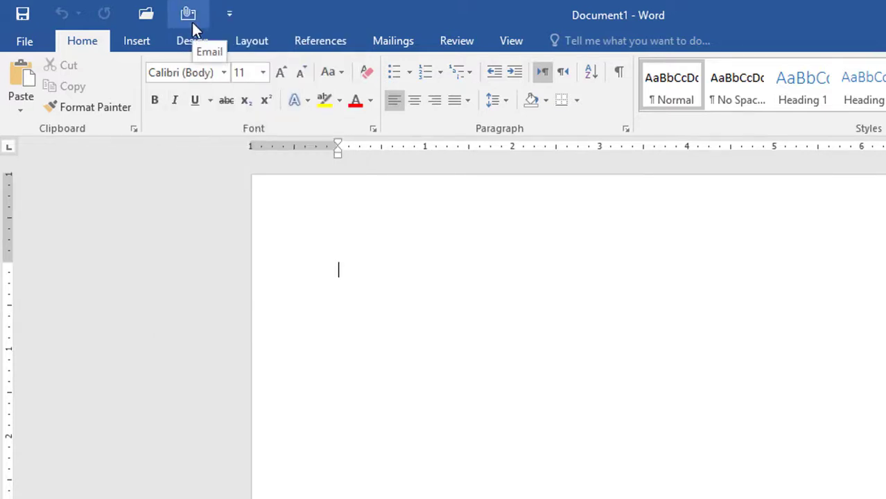
{"action": "left_click", "coordinate": [225, 16]}
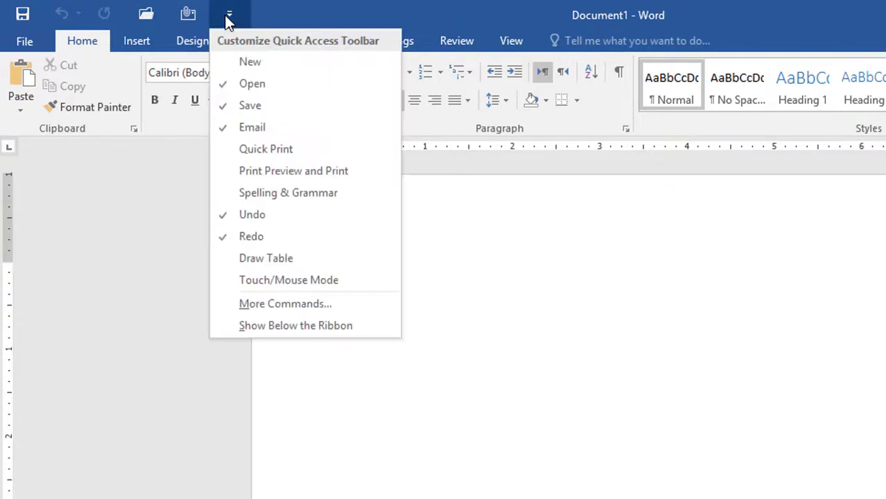
{"action": "left_click", "coordinate": [244, 128]}
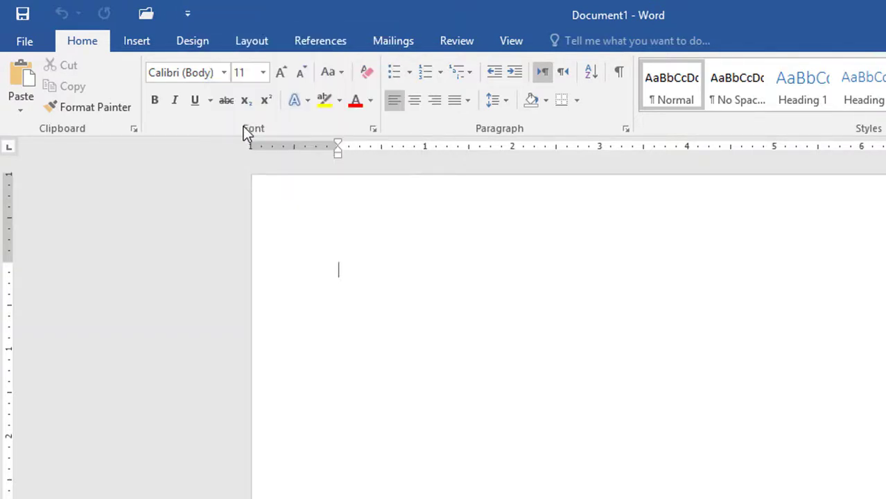
View the document's file management options, such as Open, Save As, Print and Close, and return to the document
{"action": "left_click", "coordinate": [34, 46]}
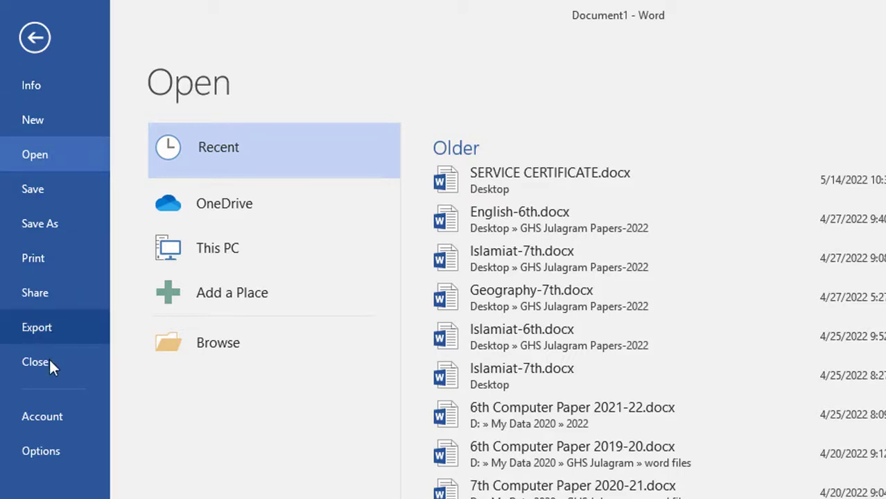
{"action": "left_click", "coordinate": [35, 37]}
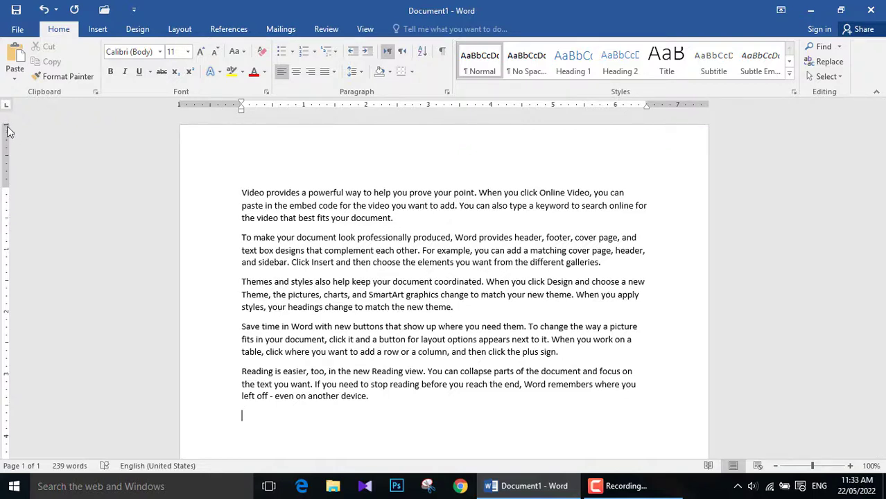
Look over the whole page along the vertical ruler, from the top margin down to the bottom edge
{"action": "scroll", "coordinate": [8, 264], "scroll_direction": "down", "scroll_amount": 9}
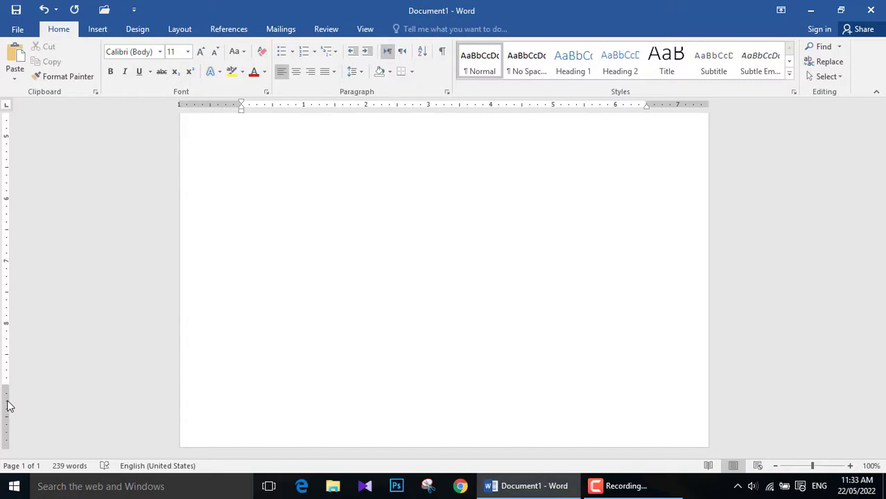
{"action": "scroll", "coordinate": [8, 407], "scroll_direction": "up", "scroll_amount": 9}
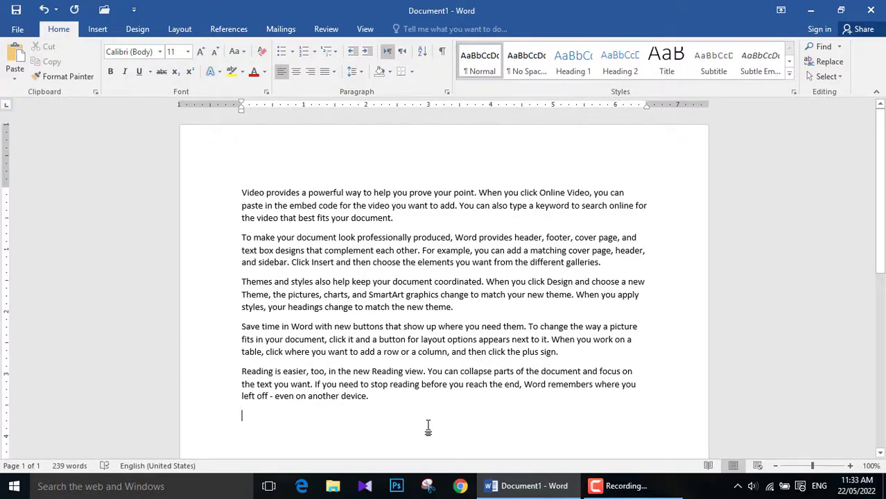
{"action": "left_click_drag", "start_coordinate": [883, 182], "coordinate": [882, 281]}
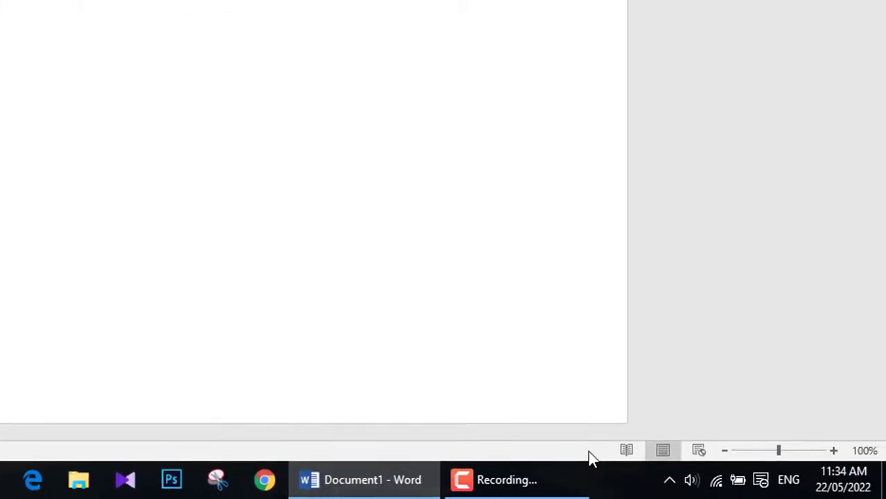
Try the Read Mode and Web Layout views of the document, returning to Print Layout after each
{"action": "left_click", "coordinate": [626, 452]}
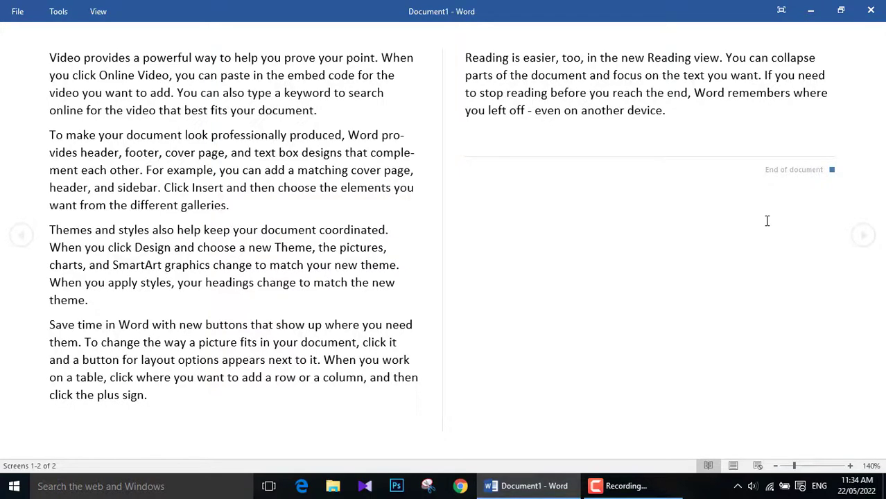
{"action": "left_click", "coordinate": [734, 469]}
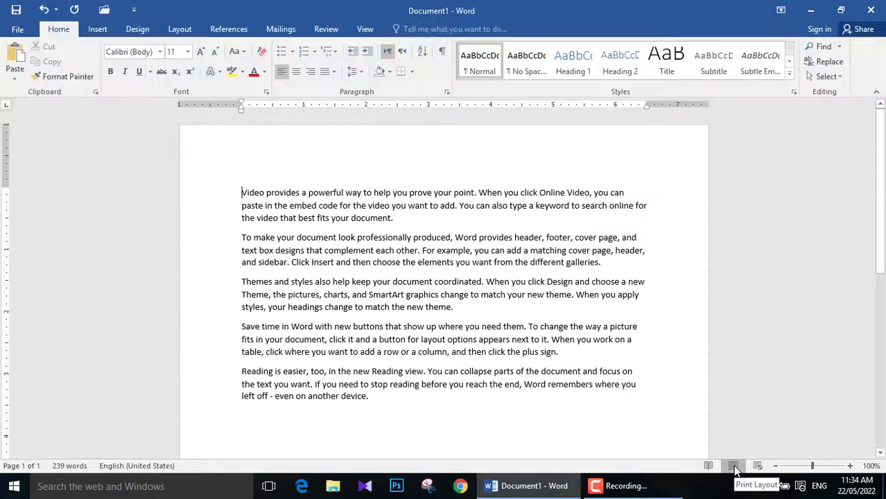
{"action": "left_click", "coordinate": [413, 392]}
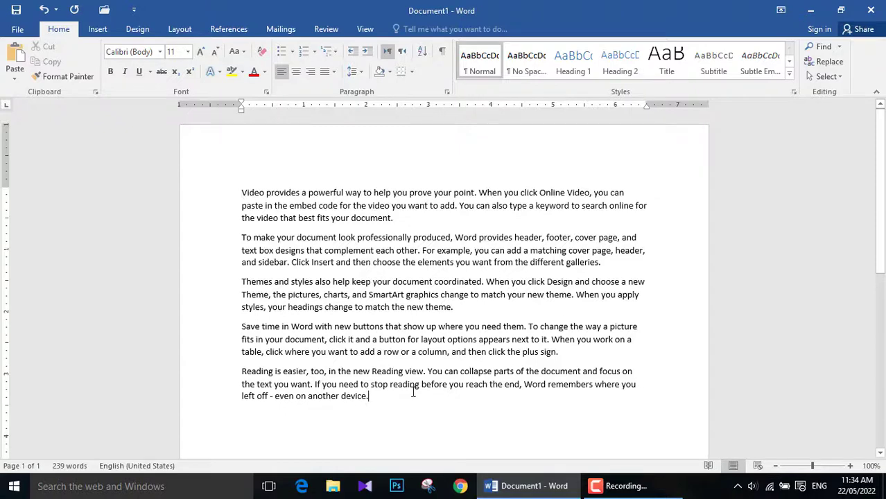
{"action": "left_click", "coordinate": [758, 467]}
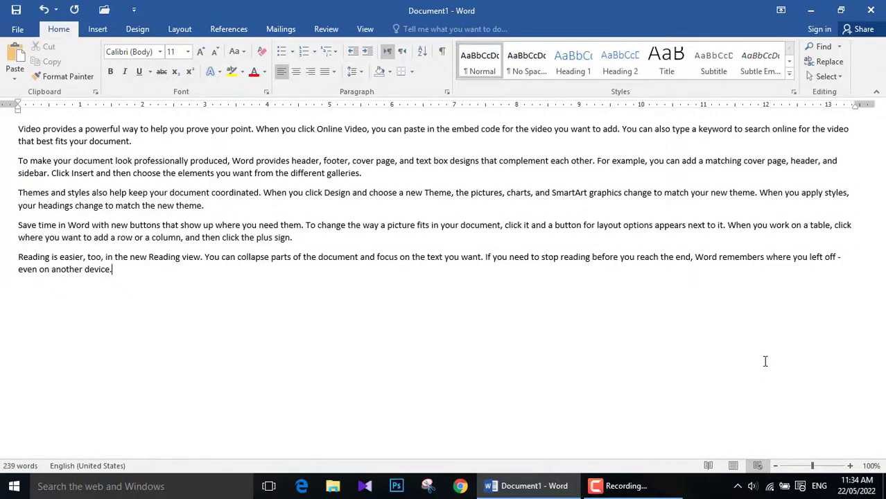
{"action": "left_click", "coordinate": [735, 467]}
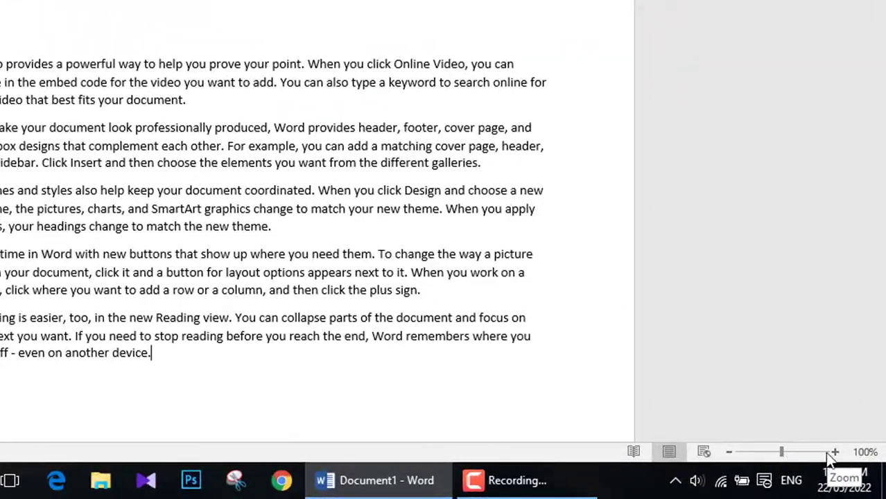
Zoom the document in to 160%, out to 40% and back to 100%, showing the start of the page
{"action": "left_click", "coordinate": [836, 451]}
{"action": "left_click", "coordinate": [835, 451]}
{"action": "left_click", "coordinate": [836, 451]}
{"action": "left_click", "coordinate": [836, 451]}
{"action": "left_click", "coordinate": [835, 452]}
{"action": "left_click", "coordinate": [835, 451]}
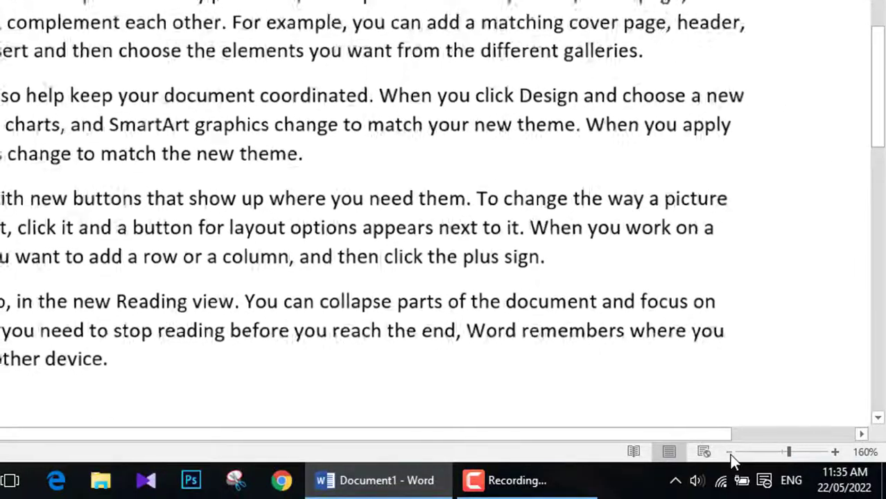
{"action": "left_click", "coordinate": [730, 454]}
{"action": "left_click", "coordinate": [730, 454]}
{"action": "left_click", "coordinate": [730, 454]}
{"action": "left_click", "coordinate": [730, 454]}
{"action": "left_click", "coordinate": [730, 454]}
{"action": "left_click", "coordinate": [730, 454]}
{"action": "left_click", "coordinate": [730, 454]}
{"action": "left_click", "coordinate": [730, 454]}
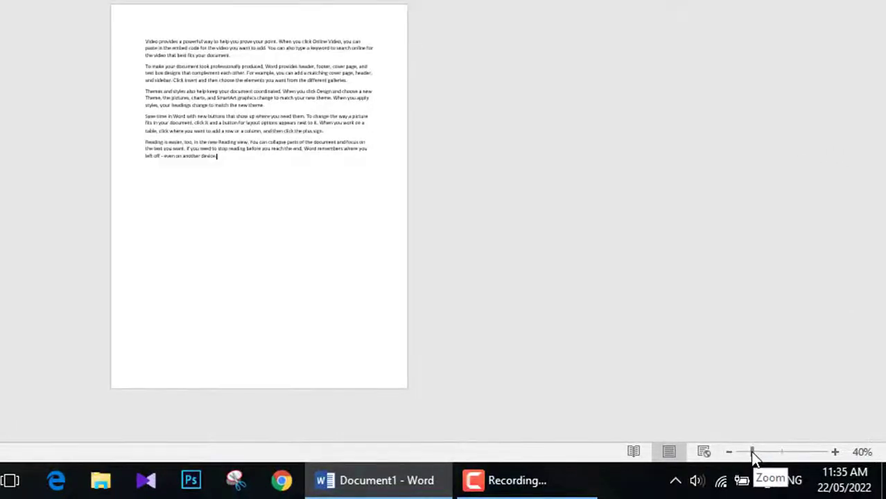
{"action": "left_click_drag", "start_coordinate": [751, 456], "coordinate": [782, 460]}
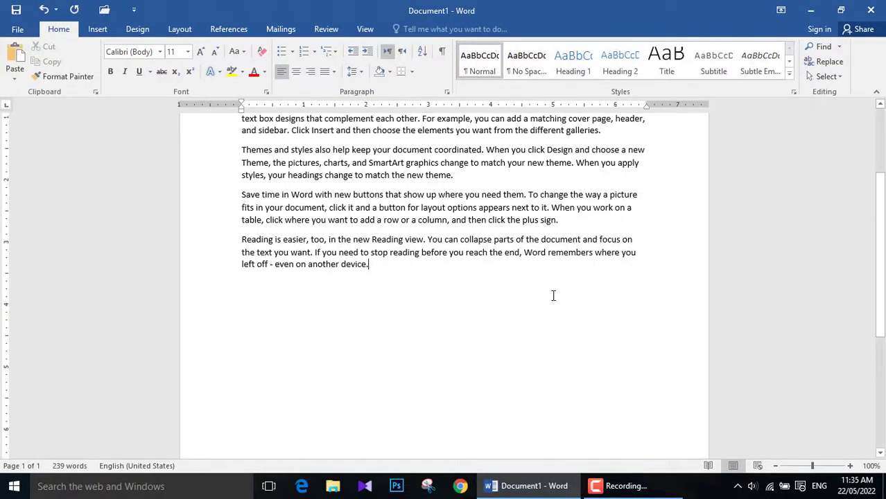
{"action": "scroll", "coordinate": [457, 401], "scroll_direction": "up", "scroll_amount": 3}
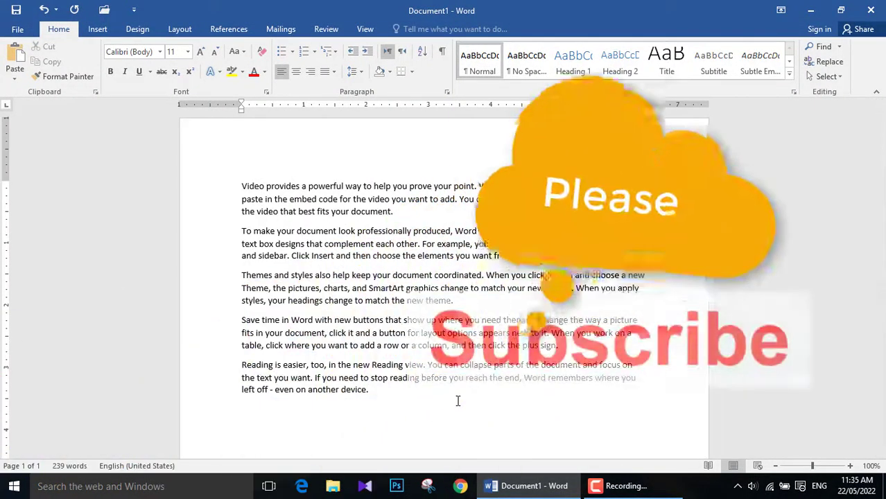